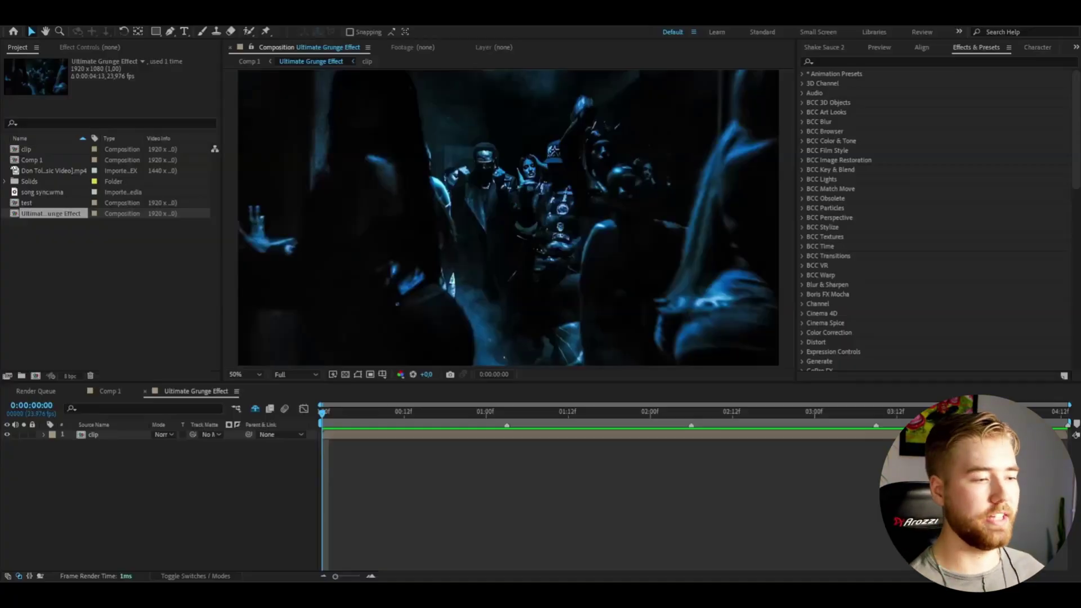
# Raise the Grunge Effect layer's Mosaic to 350 × 350 blocks and add Noise at 0%
pyautogui.click(354, 449)
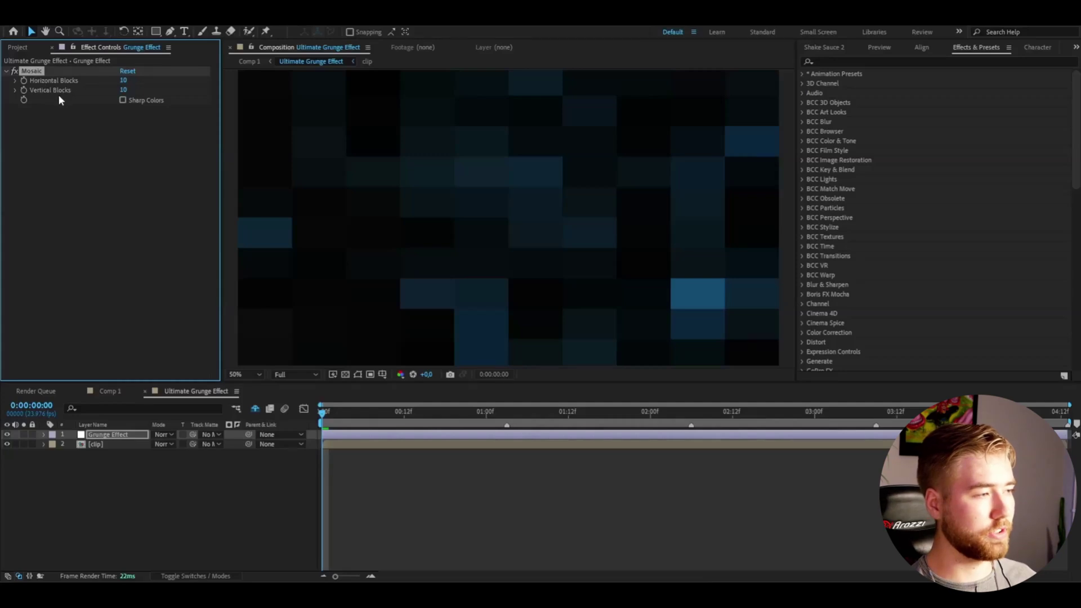
pyautogui.moveTo(124, 81); pyautogui.dragTo(164, 81)
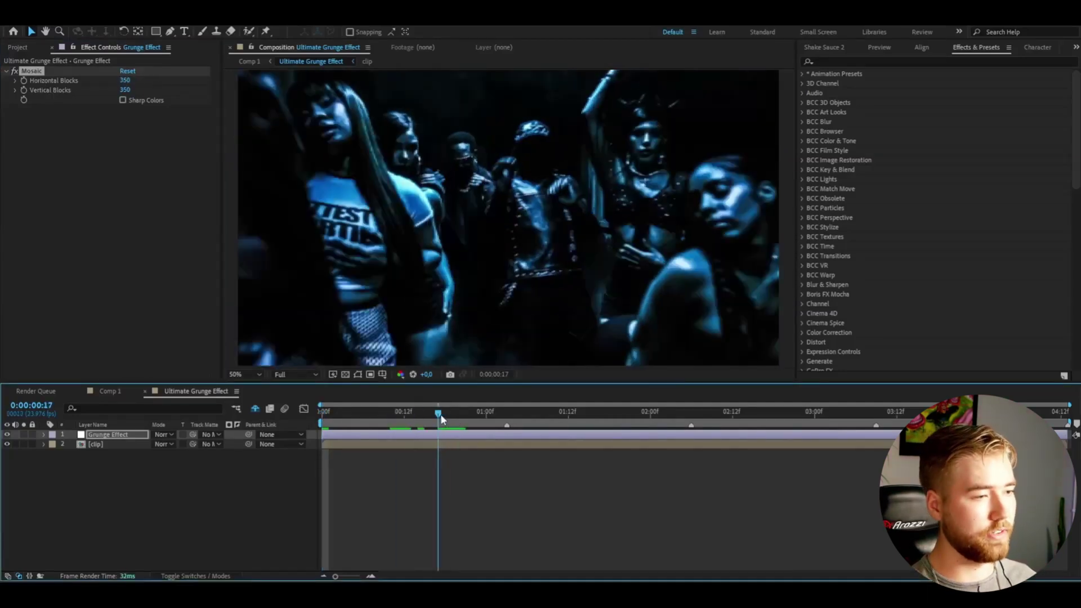
pyautogui.scroll(4, 424, 187)
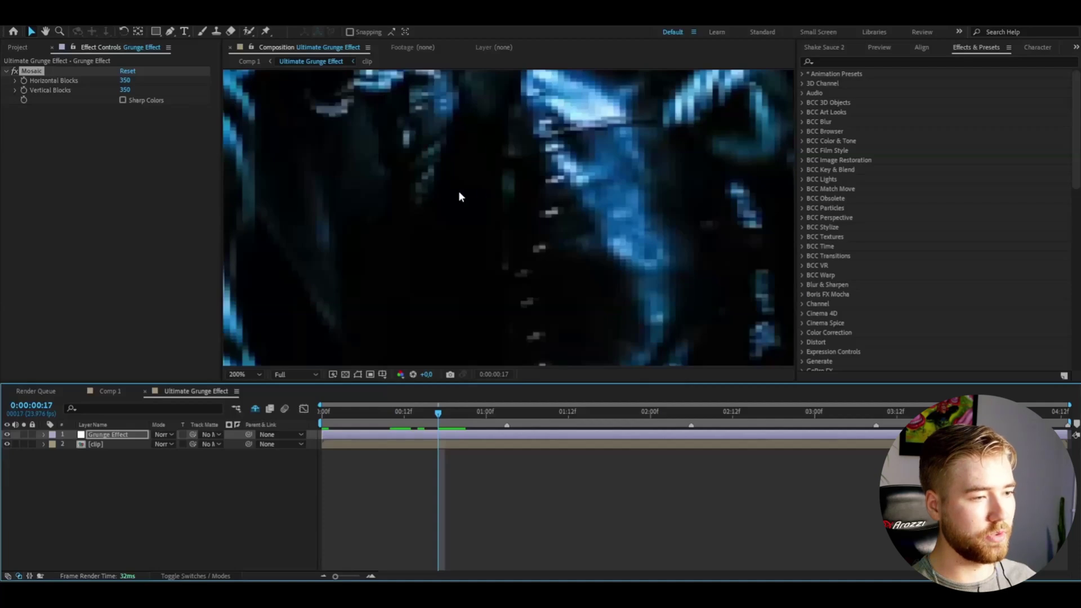
pyautogui.scroll(-4, 489, 206)
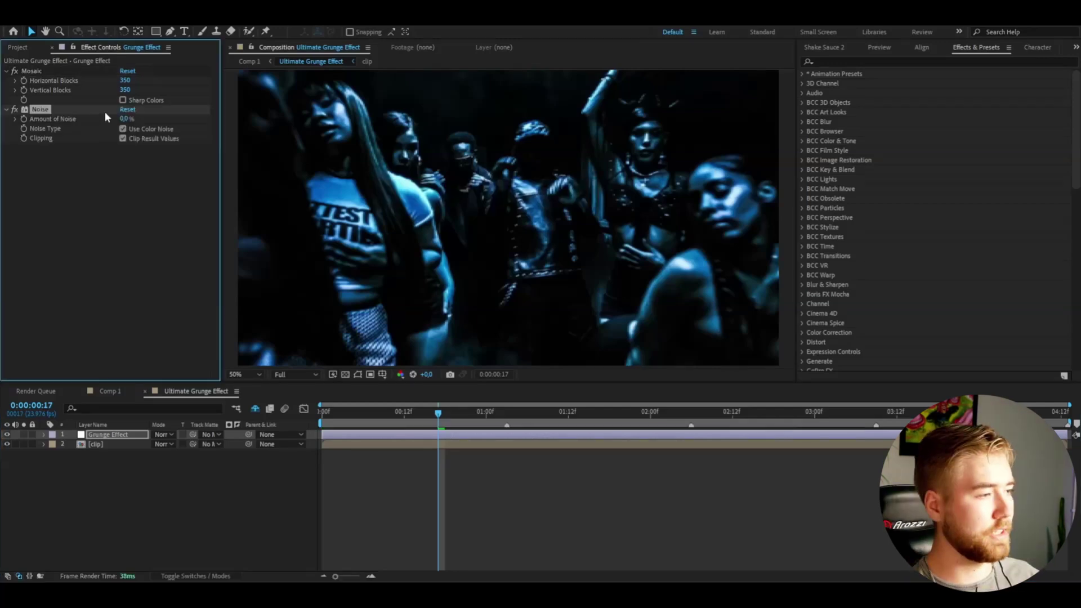
# Set the Noise amount to 50% and apply Posterize Time through the quick effect search
pyautogui.moveTo(125, 119); pyautogui.dragTo(147, 119)
pyautogui.moveTo(438, 411)
pyautogui.mouseDown()
pyautogui.moveTo(507, 412)
pyautogui.moveTo(431, 415)
pyautogui.mouseUp()
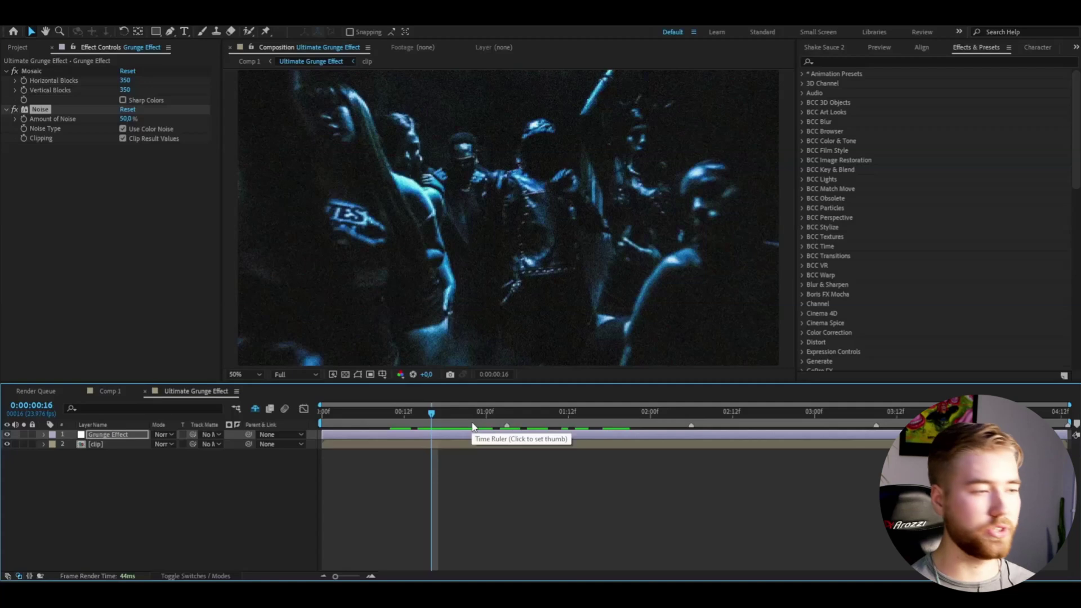
pyautogui.hotkey('ctrl', 'space')
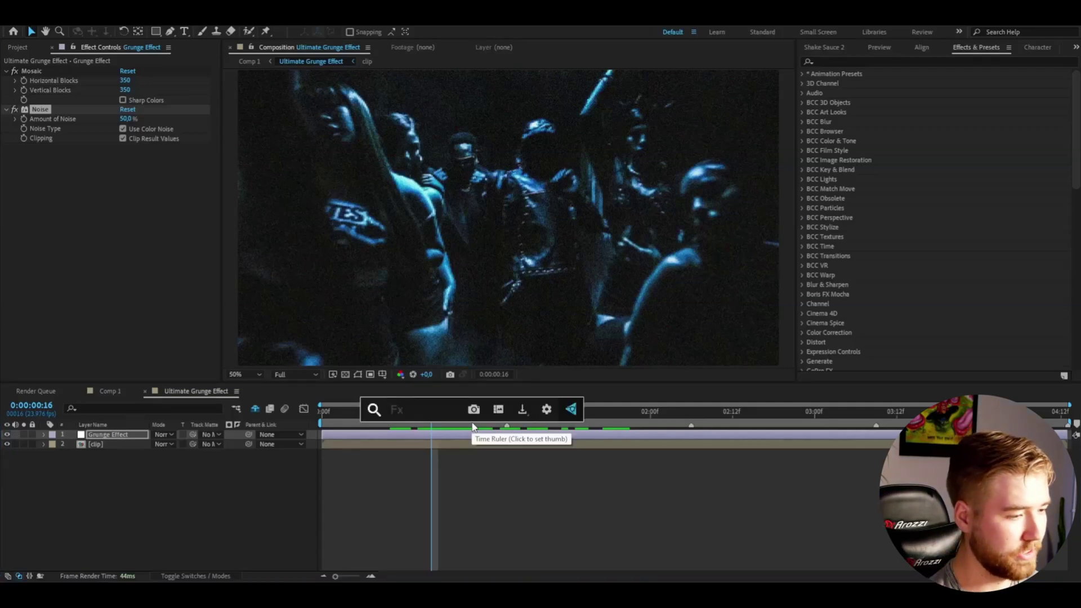
pyautogui.write('pos')
pyautogui.press('Down')
pyautogui.press('Return')
# Set Posterize Time's frame rate to 15 fps and preview from near the start
pyautogui.write('1')
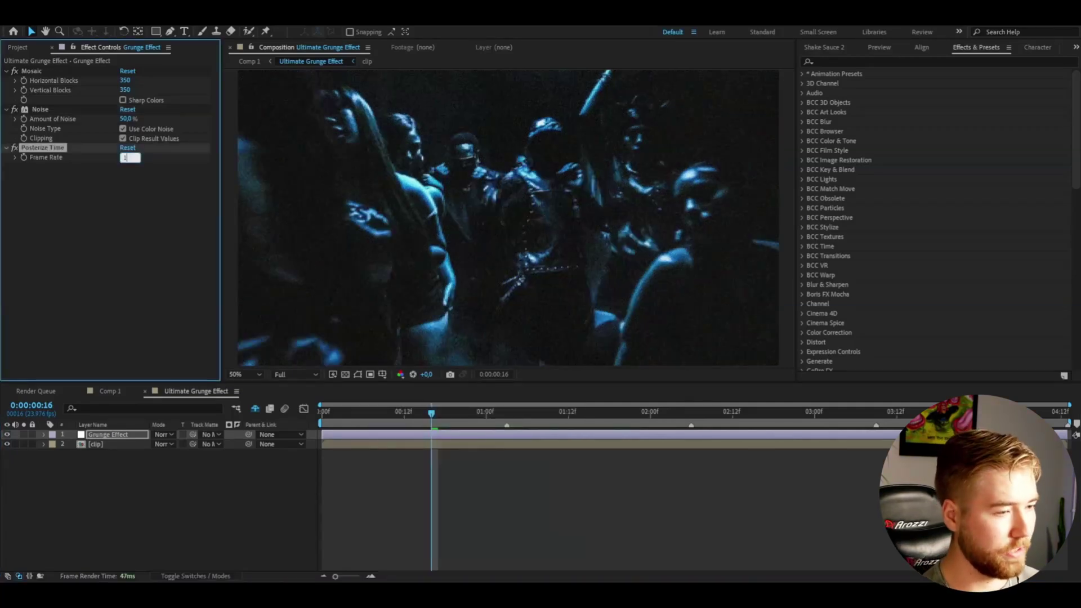
pyautogui.write('5')
pyautogui.press('Return')
pyautogui.press('space')
pyautogui.click(336, 415)
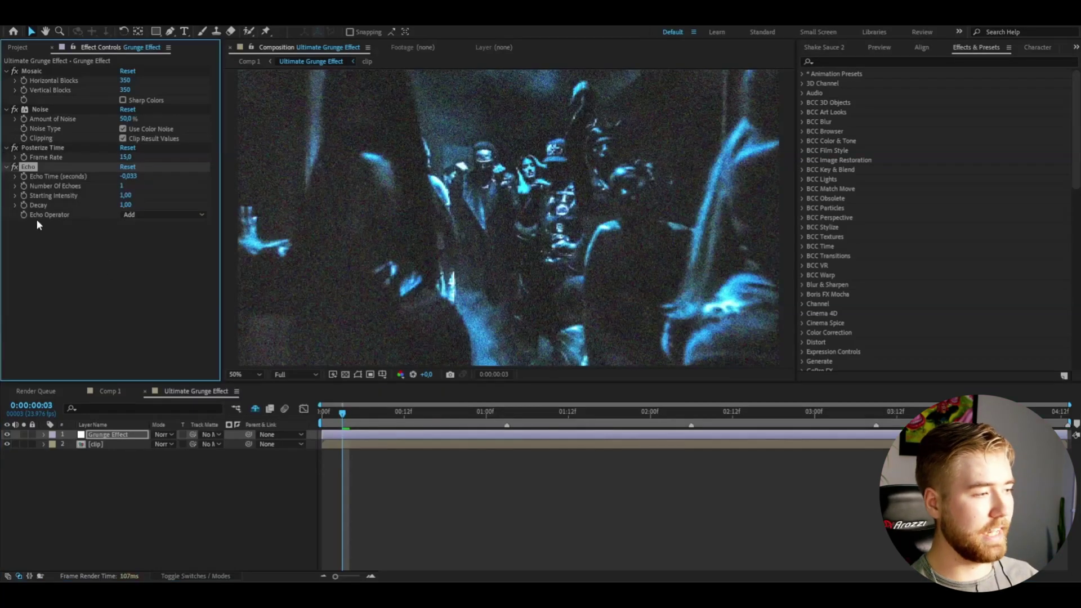
# Set Echo's operator to Maximum and its Decay to 0.50
pyautogui.click(136, 217)
pyautogui.click(165, 239)
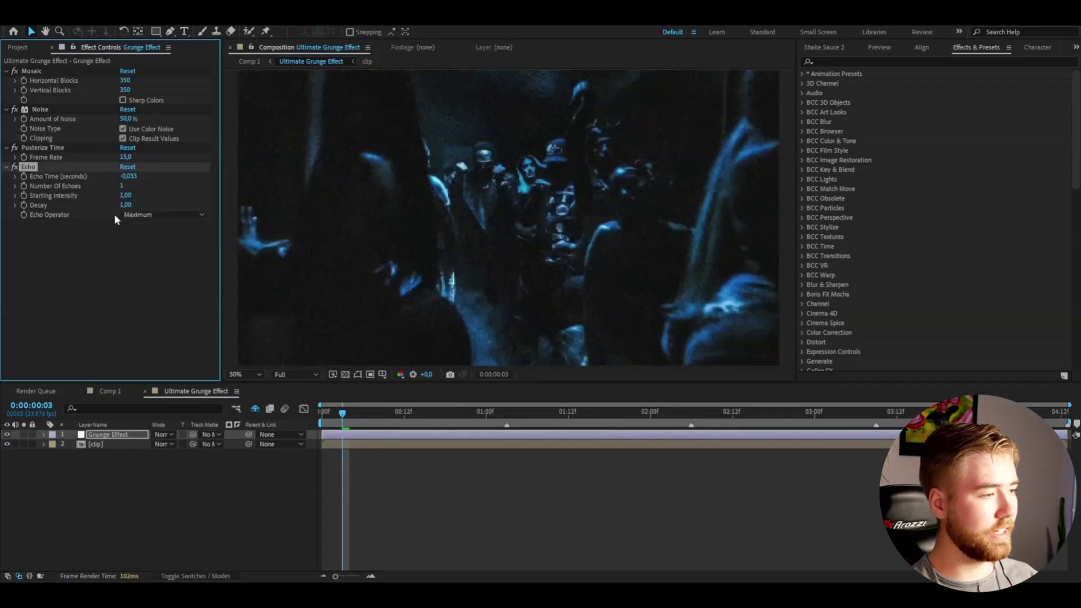
pyautogui.click(125, 205)
pyautogui.write('0,5')
pyautogui.press('Return')
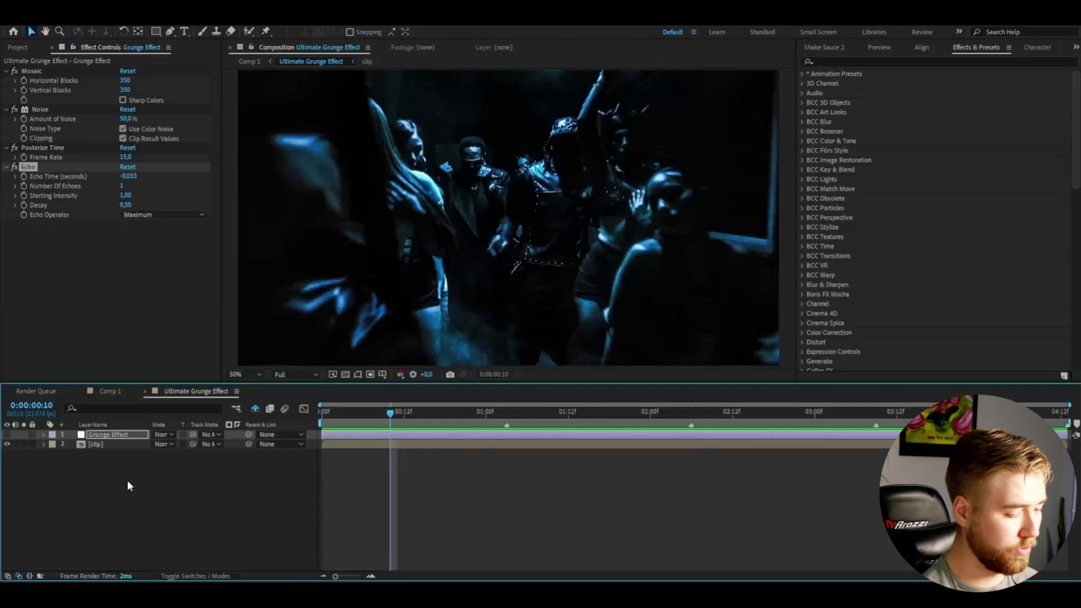
# Create a new adjustment layer, split it at 1:03, 2:06 and 3:09, and select the first piece
pyautogui.hotkey('ctrl', 'alt', 'y')
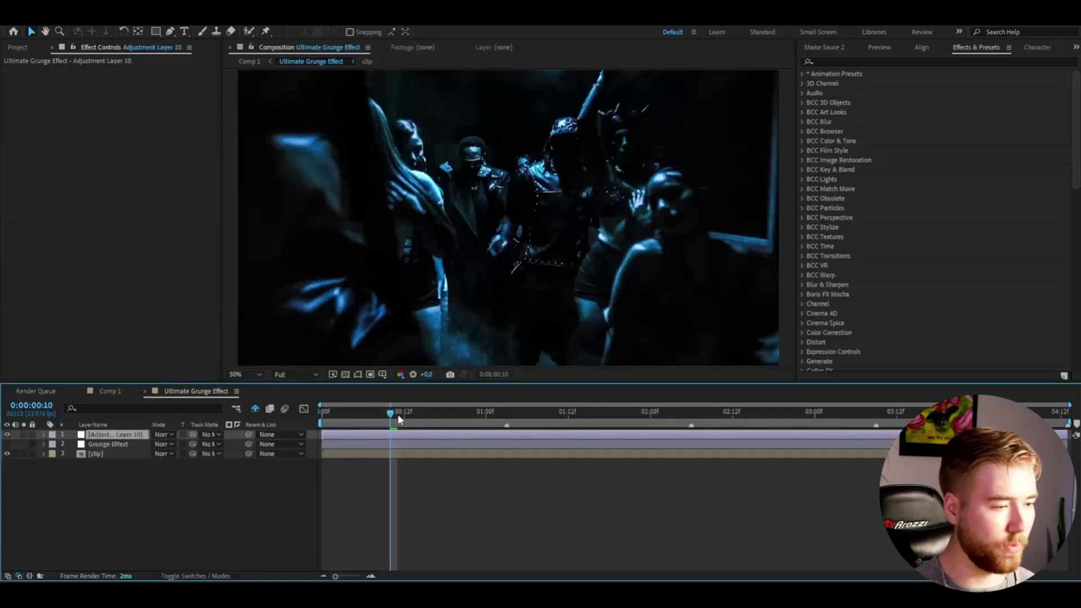
pyautogui.moveTo(398, 414); pyautogui.dragTo(508, 431)
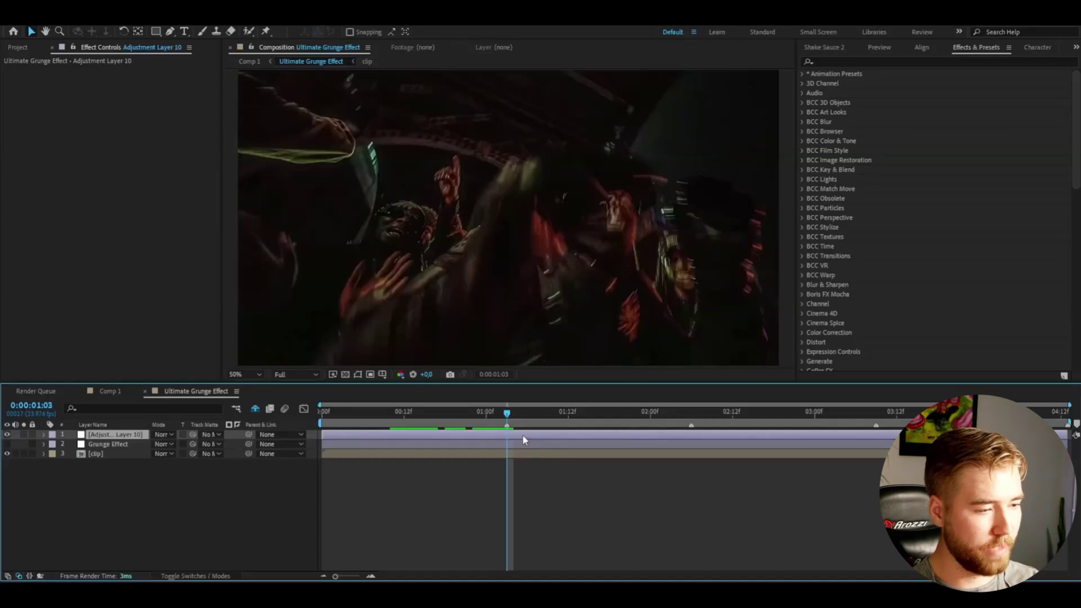
pyautogui.hotkey('ctrl', 'shift', 'd')
pyautogui.press('space')
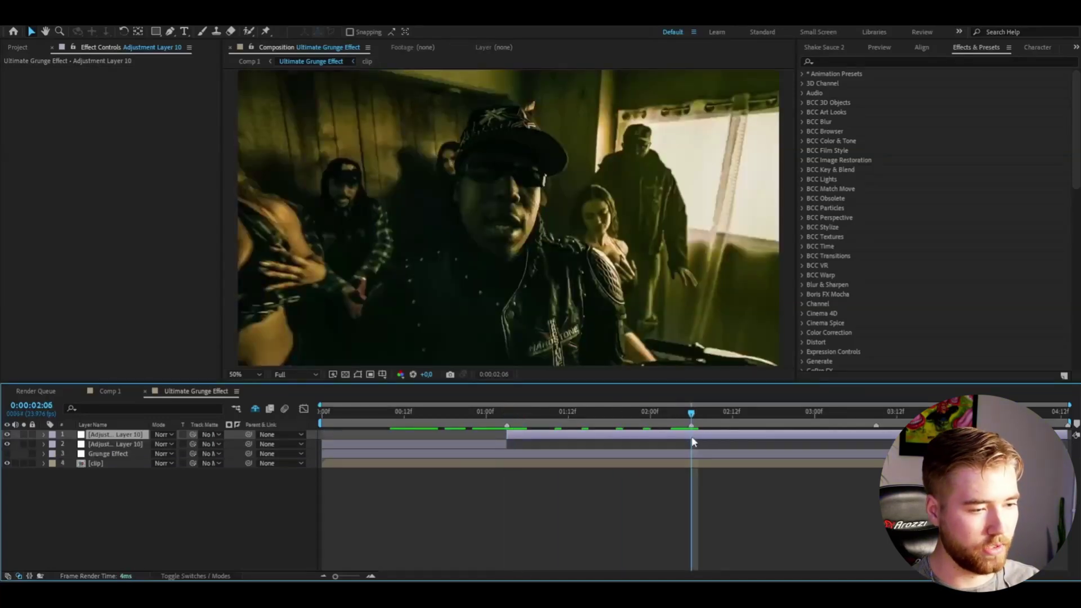
pyautogui.hotkey('ctrl', 'shift', 'd')
pyautogui.press('space')
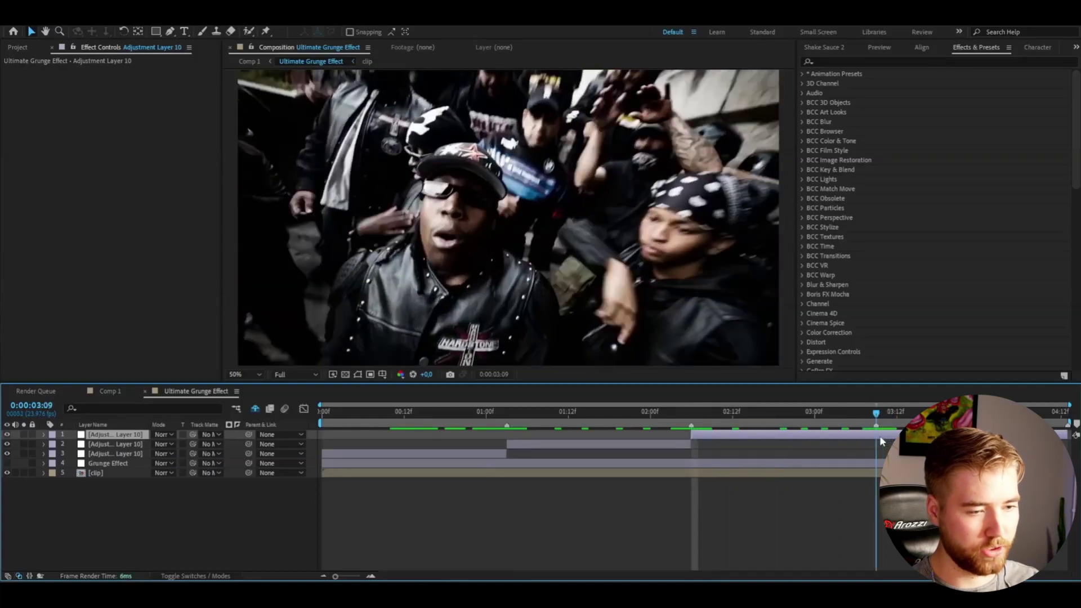
pyautogui.hotkey('ctrl', 'shift', 'd')
pyautogui.press('Home')
pyautogui.click(326, 463)
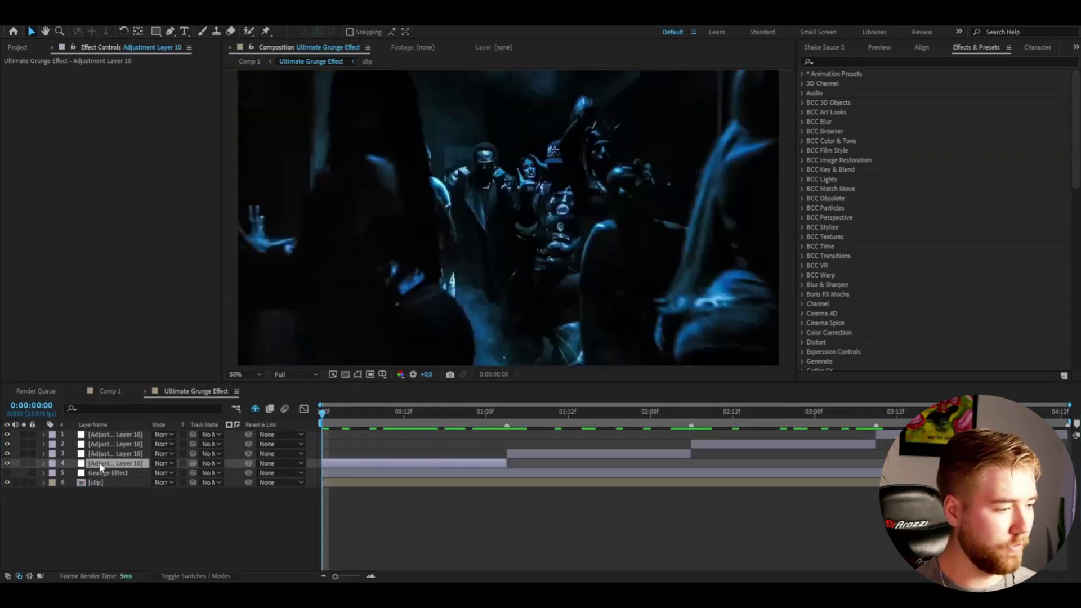
pyautogui.click(100, 466)
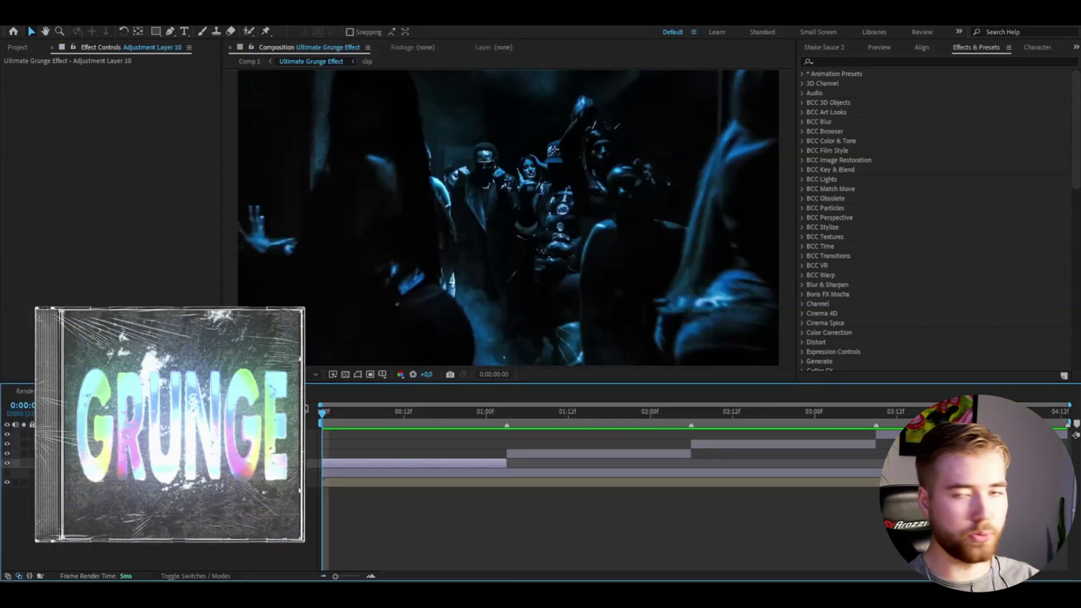
# Preview the green textured Grunge Effect 26 look on the opening adjustment piece
pyautogui.press('space')
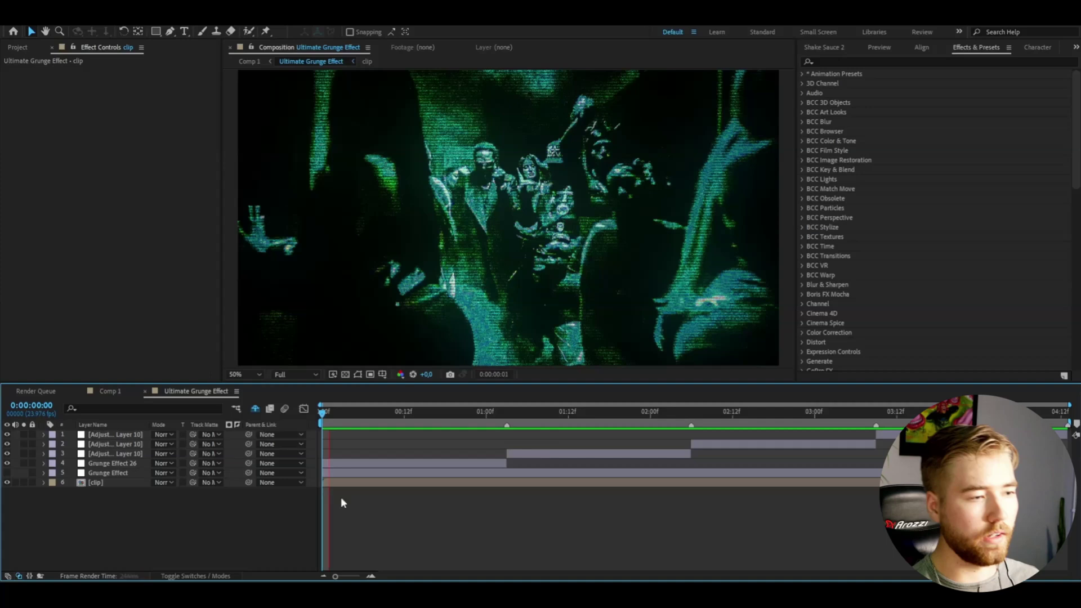
pyautogui.press('space')
pyautogui.press('space')
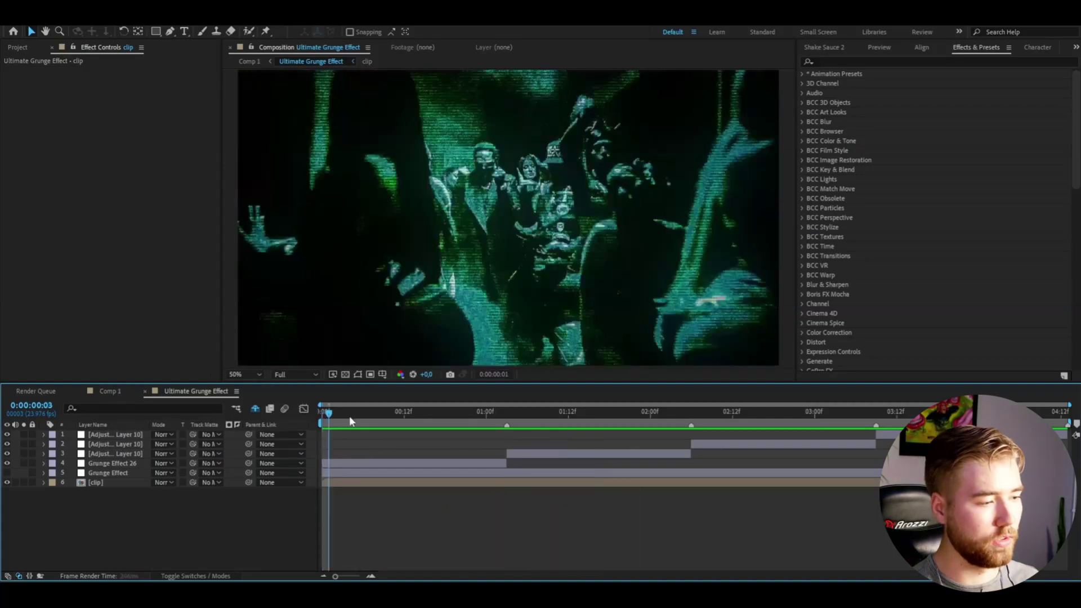
pyautogui.press('space')
pyautogui.press('space')
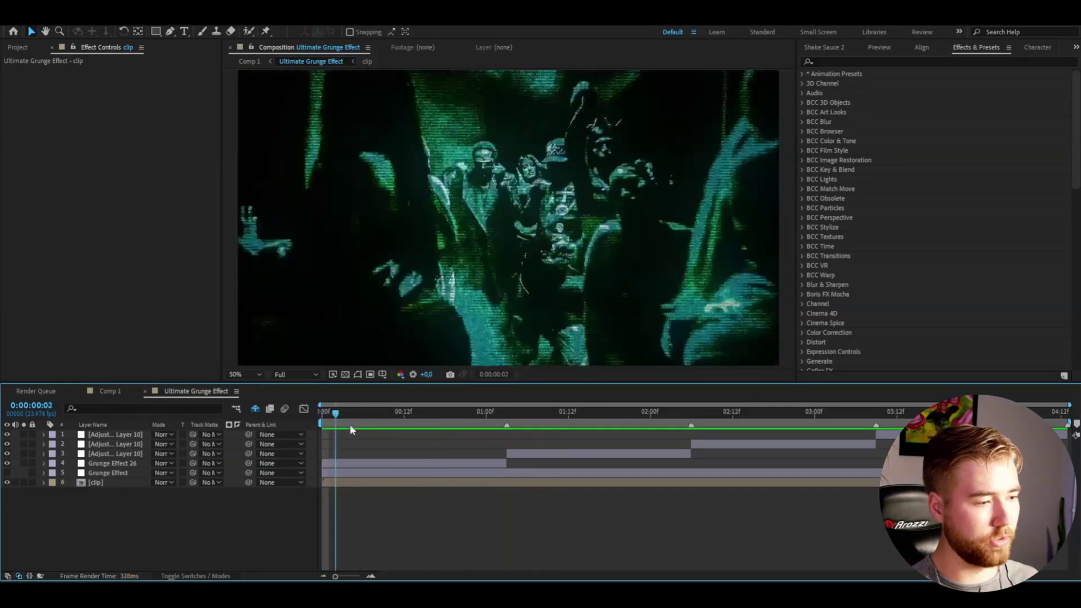
pyautogui.press('space')
pyautogui.press('space')
pyautogui.press('space')
pyautogui.press('space')
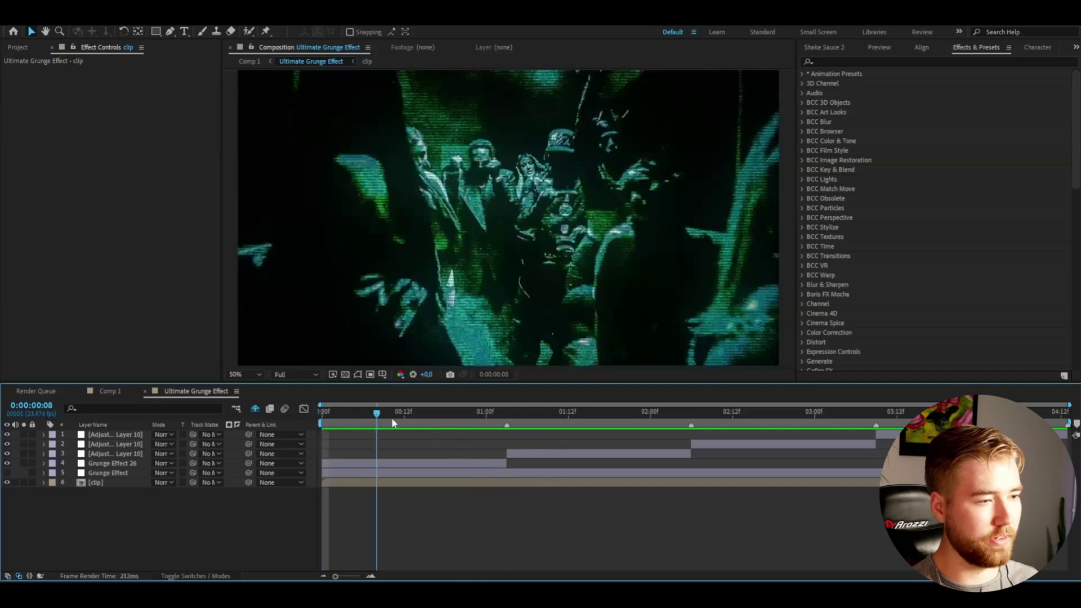
pyautogui.press('space')
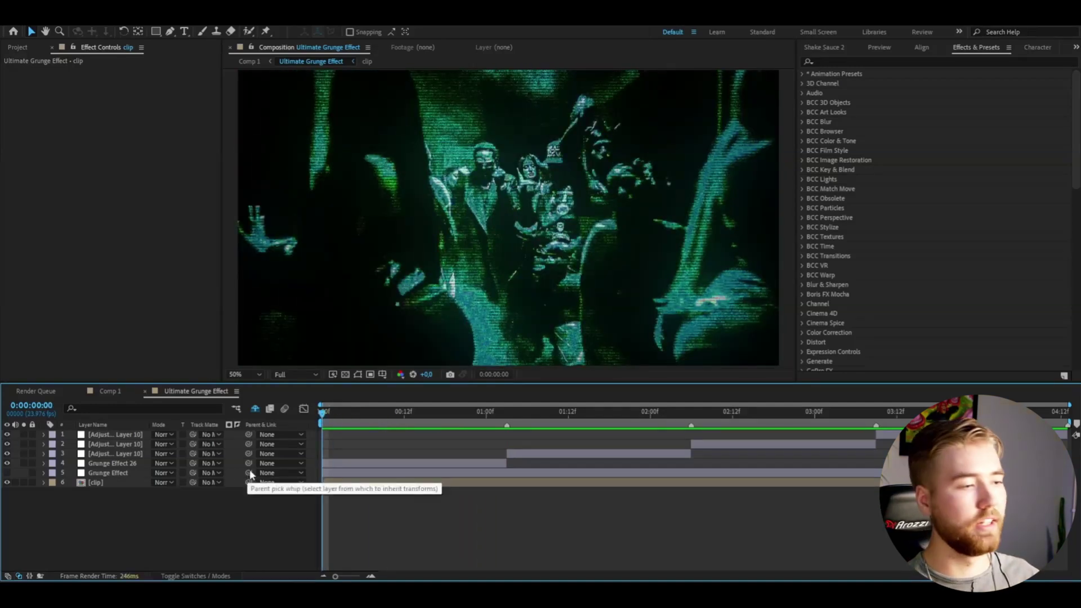
pyautogui.press('space')
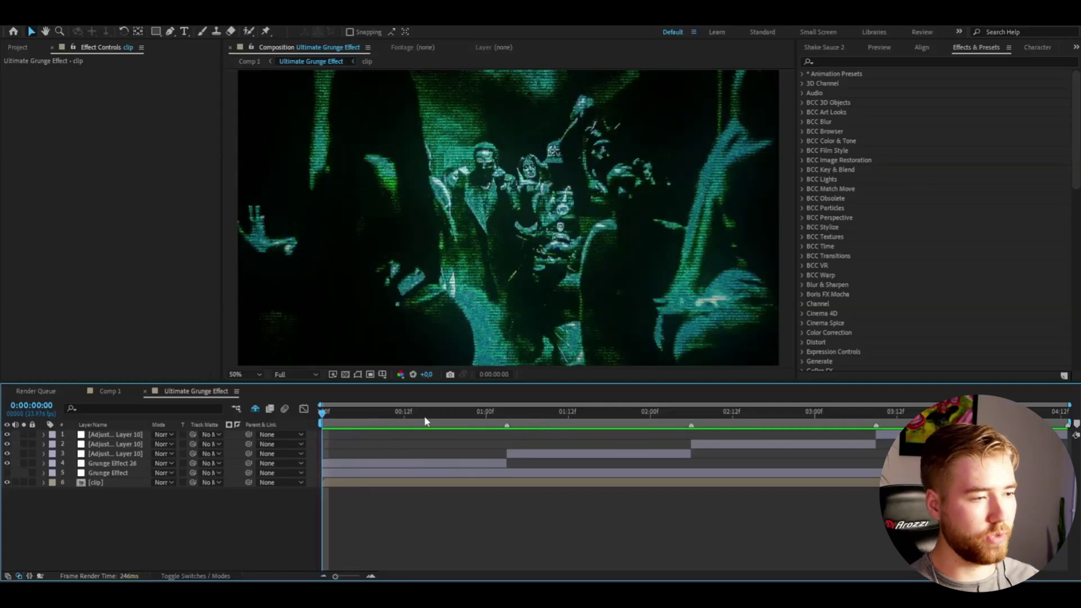
pyautogui.press('space')
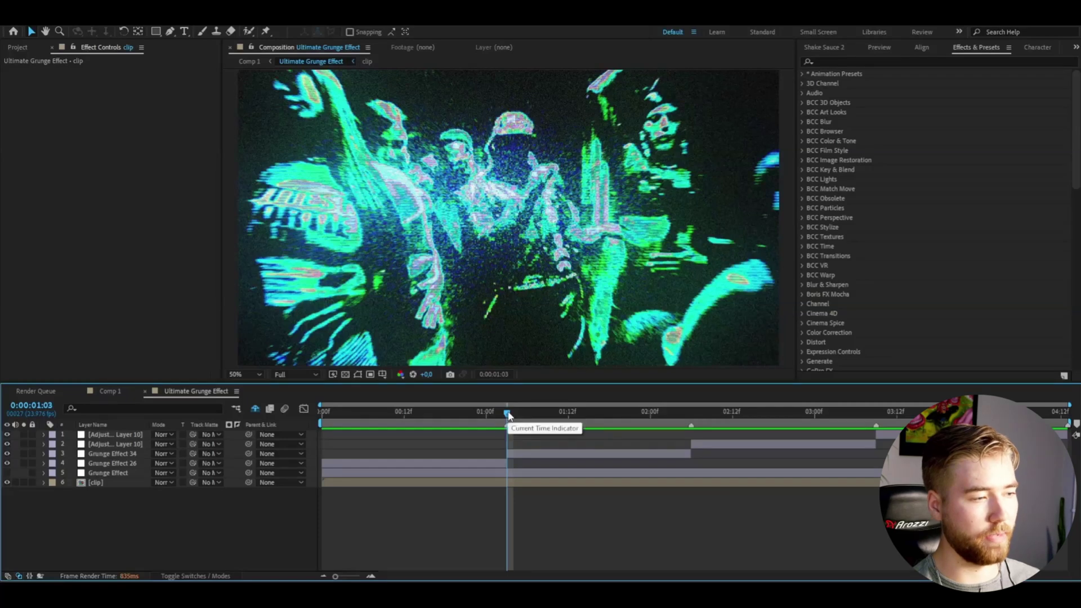
# Preview the grunge sections from 1:06 and scrub forward toward the next adjustment piece
pyautogui.moveTo(509, 415); pyautogui.dragTo(529, 416)
pyautogui.press('space')
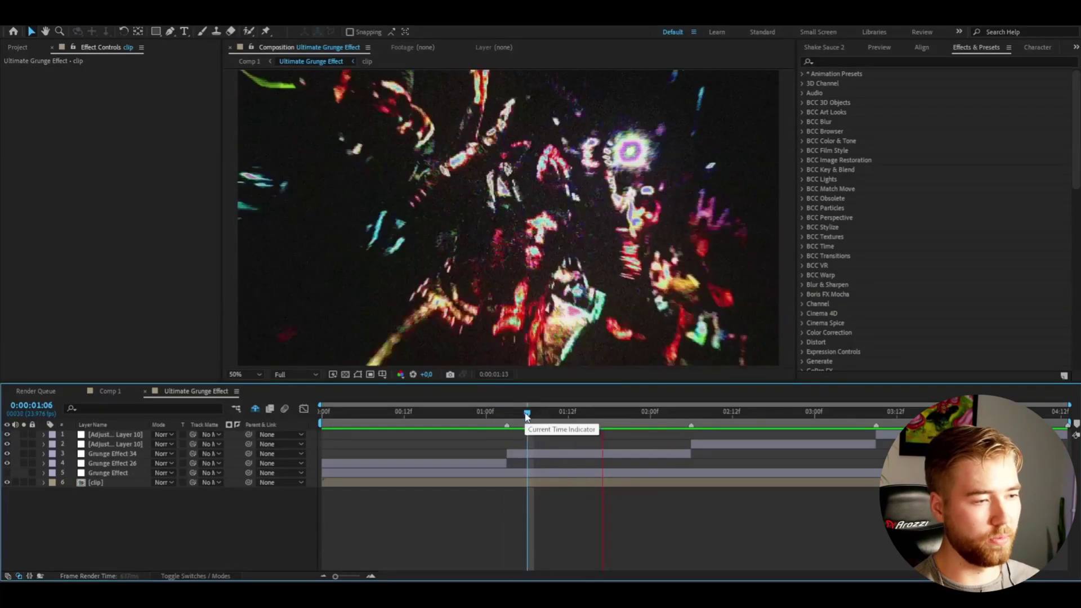
pyautogui.press('space')
pyautogui.press('space')
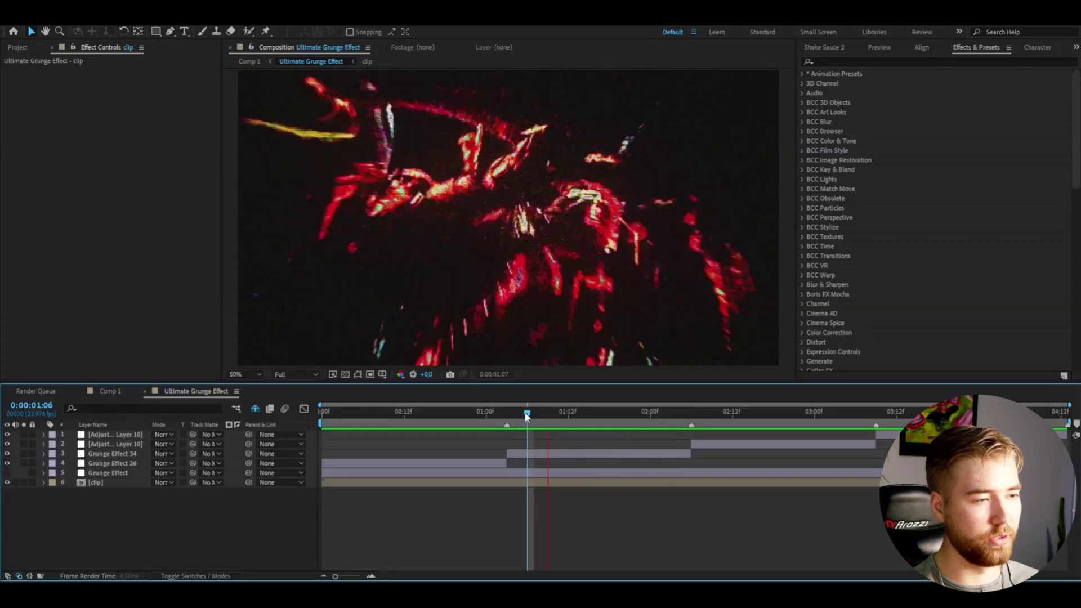
pyautogui.moveTo(522, 415); pyautogui.dragTo(684, 414)
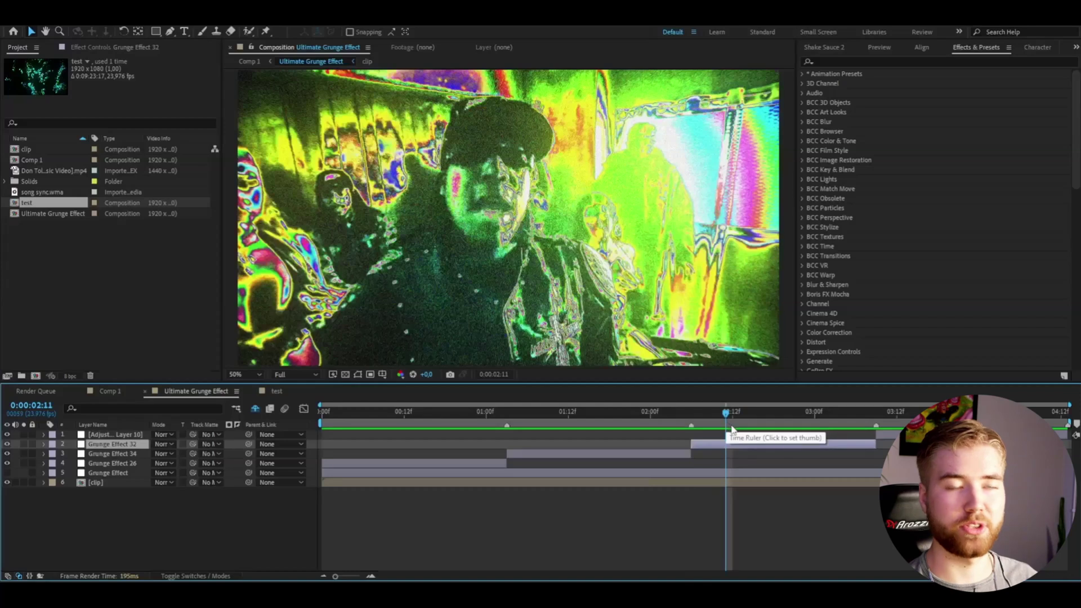
# Check frames of the Grunge Effect 32 section and set its blend mode to Hue
pyautogui.moveTo(704, 417); pyautogui.dragTo(776, 422)
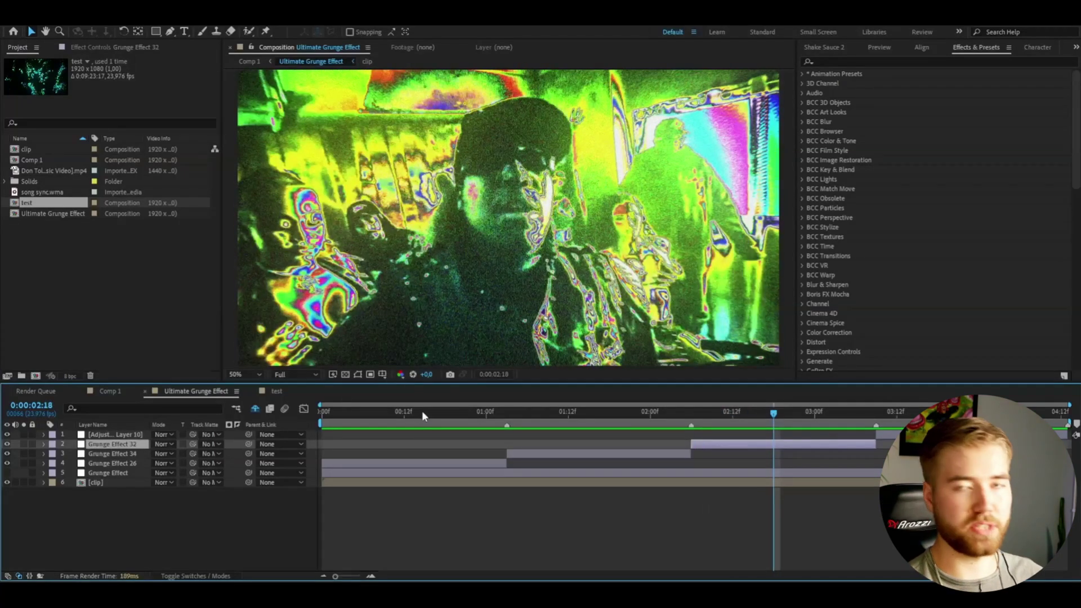
pyautogui.press('pageup')
pyautogui.press('pageup')
pyautogui.press('pageup')
pyautogui.press('pageup')
pyautogui.press('pageup')
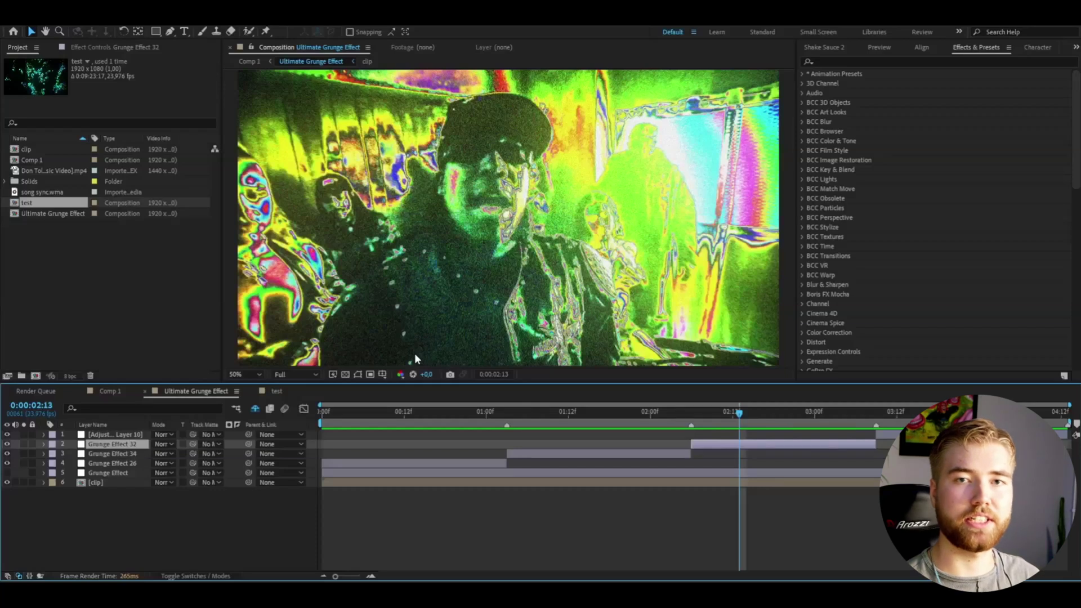
pyautogui.click(164, 444)
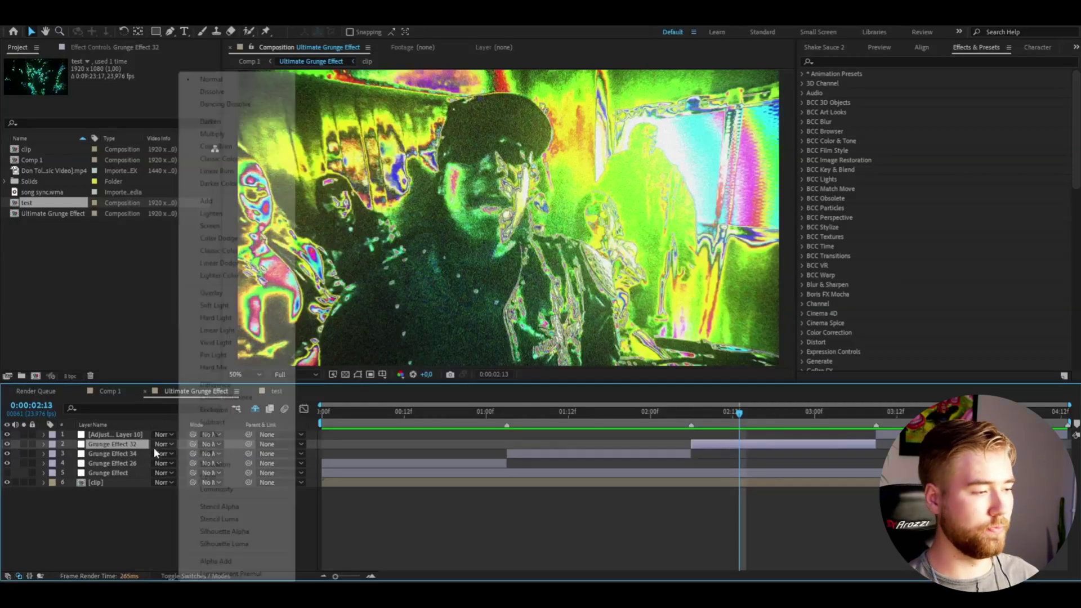
pyautogui.click(203, 448)
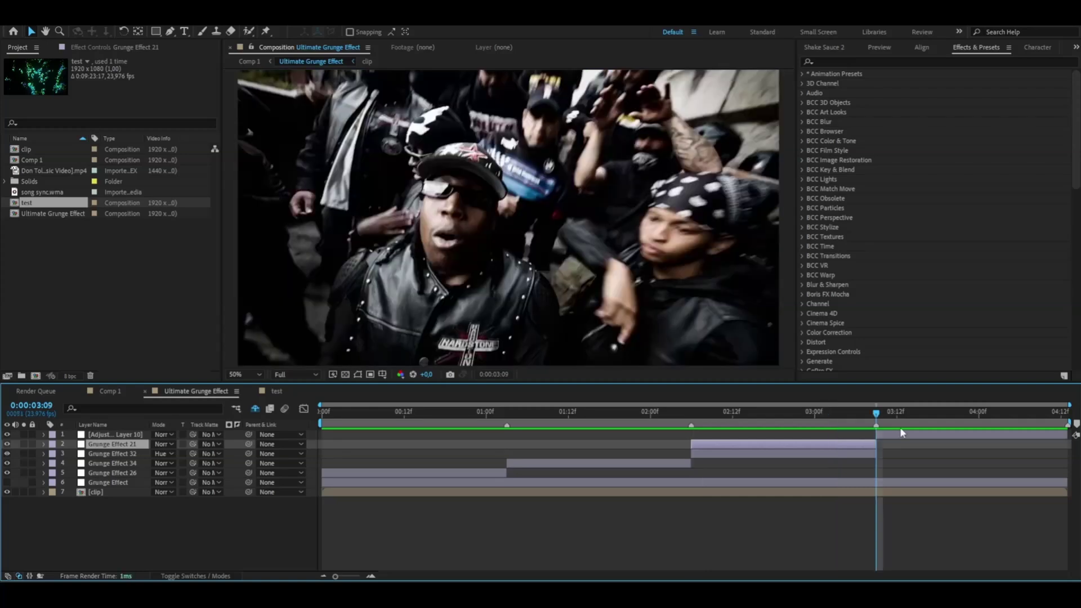
# Apply the Grunge Effect 4 preset to the final adjustment piece and play it back
pyautogui.click(901, 431)
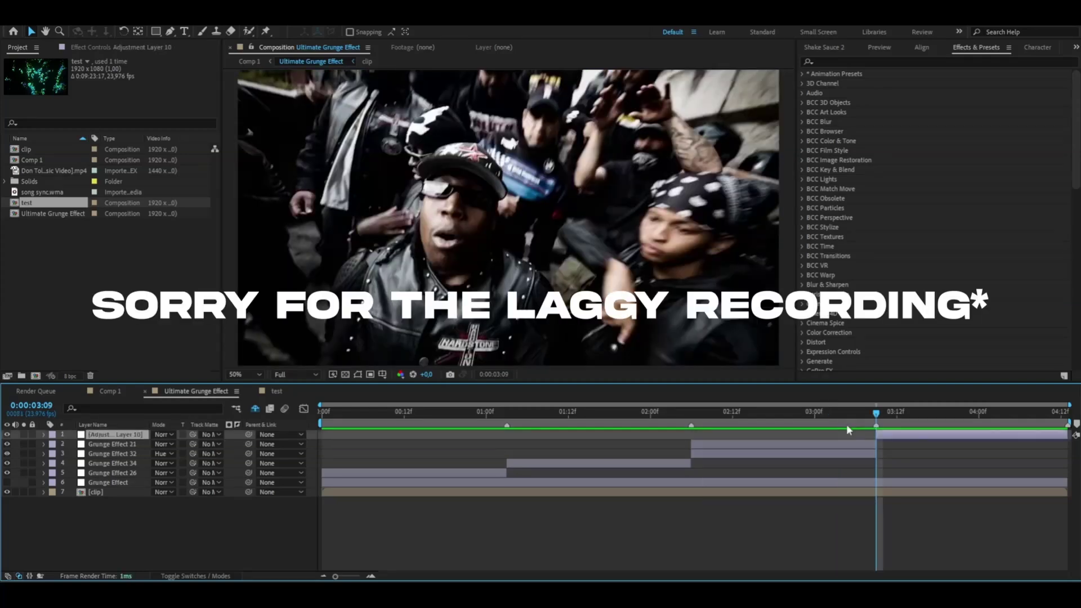
pyautogui.hotkey('ctrl', 'space')
pyautogui.press('Escape')
pyautogui.press('space')
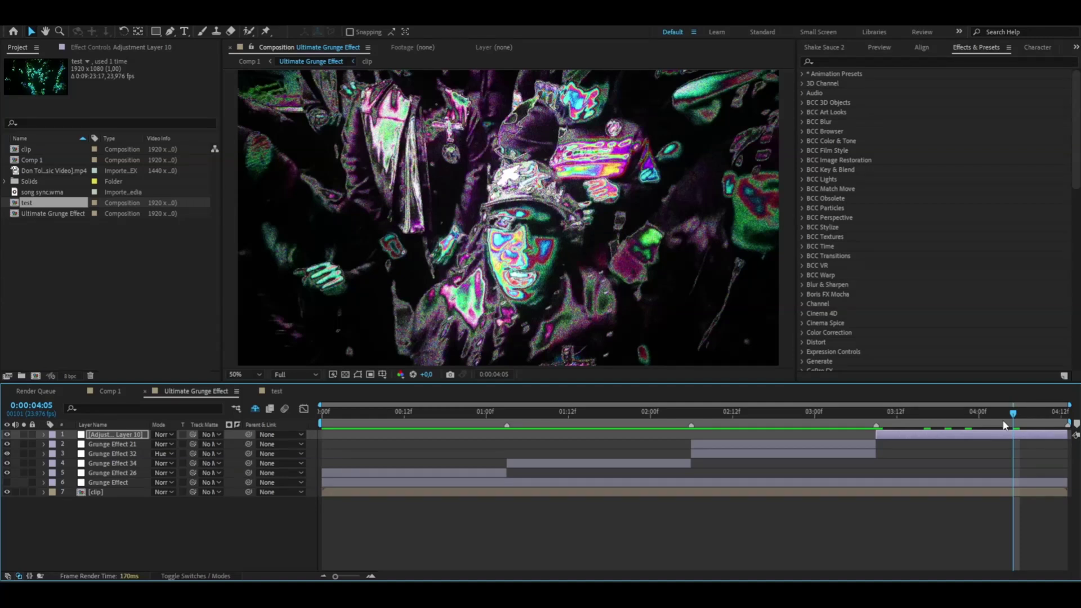
# Add a new adjustment layer at 3:09 for Grunge Effect 27 and replay from the start
pyautogui.click(876, 417)
pyautogui.hotkey('ctrl', 'alt', 'y')
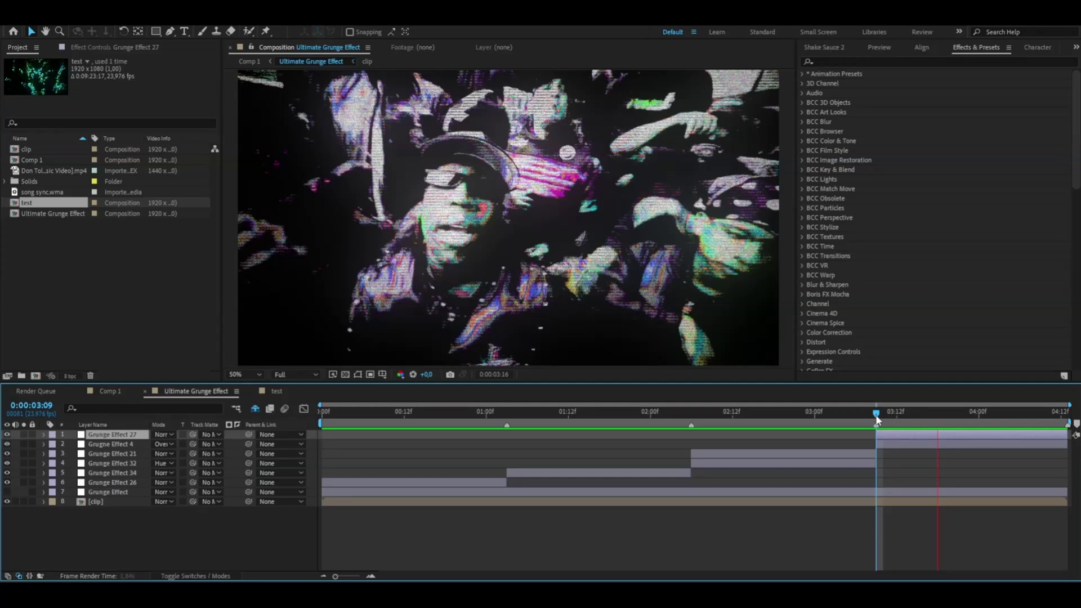
pyautogui.moveTo(876, 420); pyautogui.dragTo(515, 424)
pyautogui.press('space')
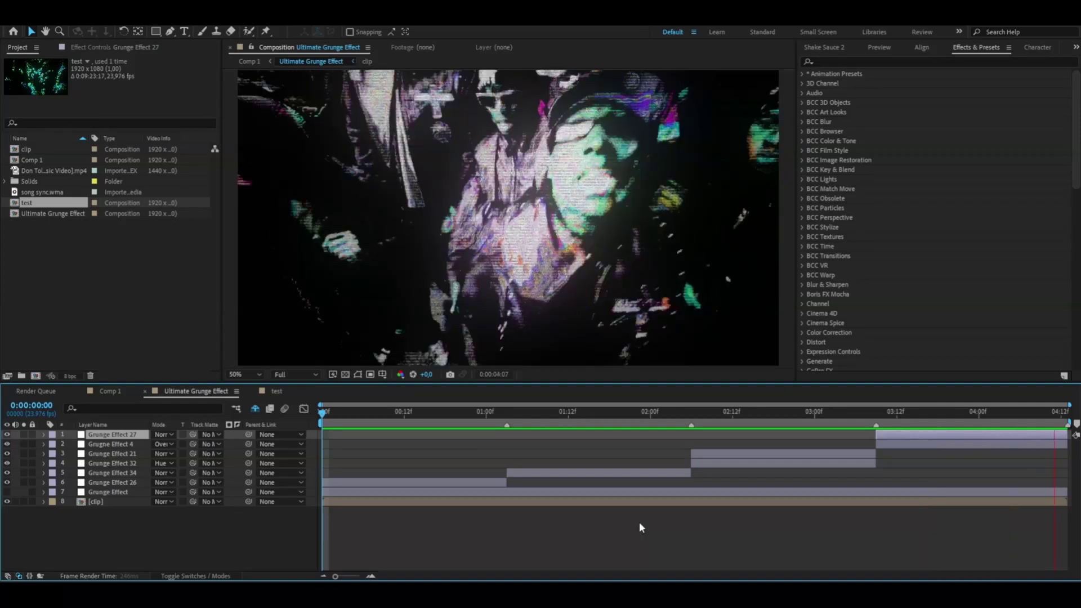
# Stop the preview, select the clip layer, and bring up the Shake Sauce 2 presets
pyautogui.press('space')
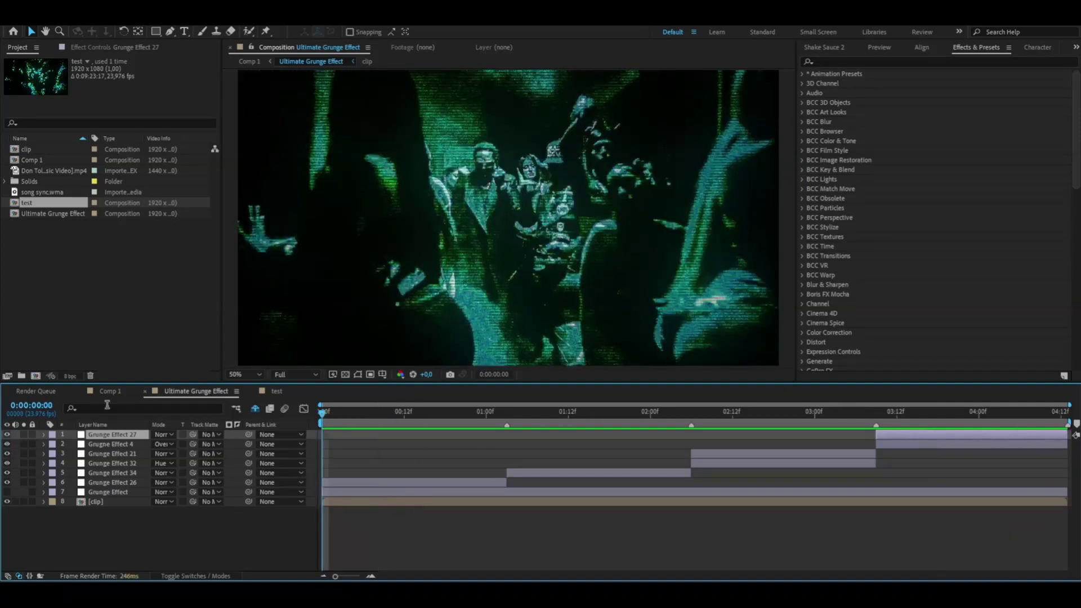
pyautogui.click(342, 500)
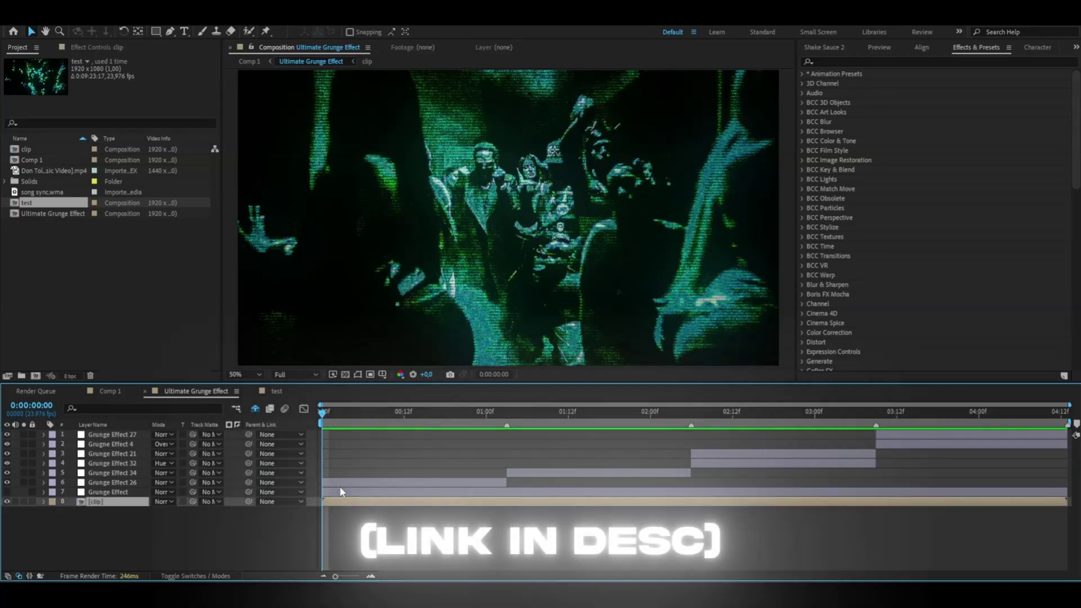
pyautogui.click(823, 48)
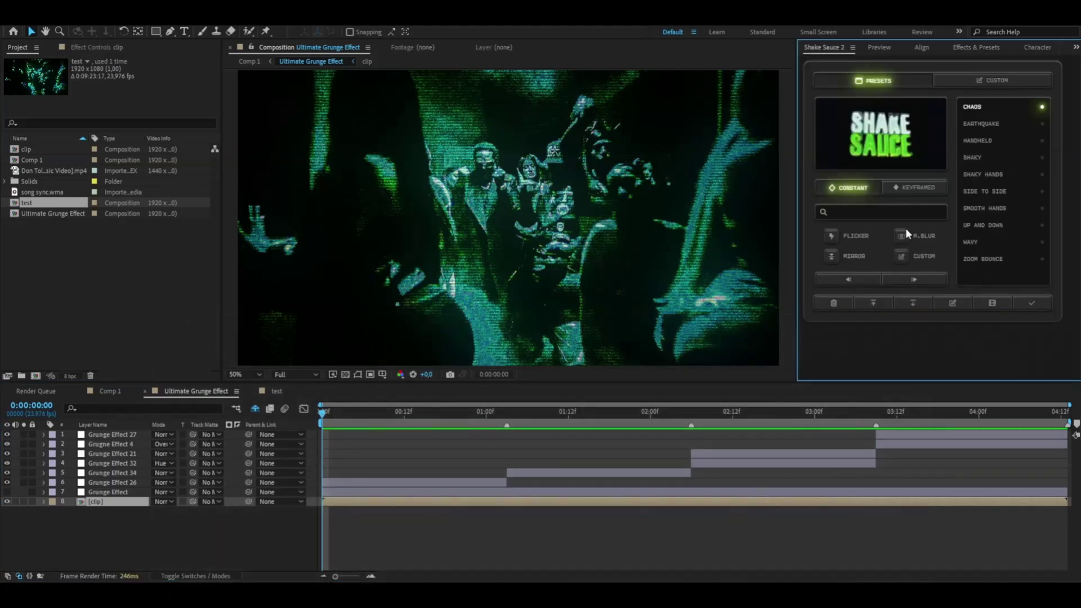
# Switch to keyframed shakes, audition QUICK, SIDEWAYS and STOMP, then apply PUMP to the clip
pyautogui.click(924, 187)
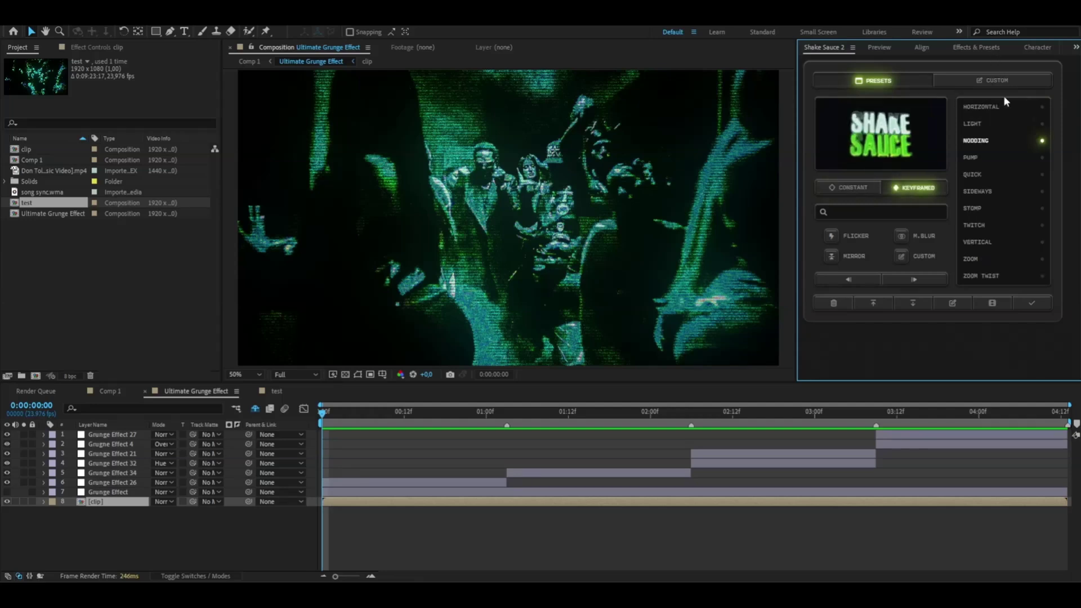
pyautogui.click(971, 158)
pyautogui.click(977, 176)
pyautogui.click(976, 191)
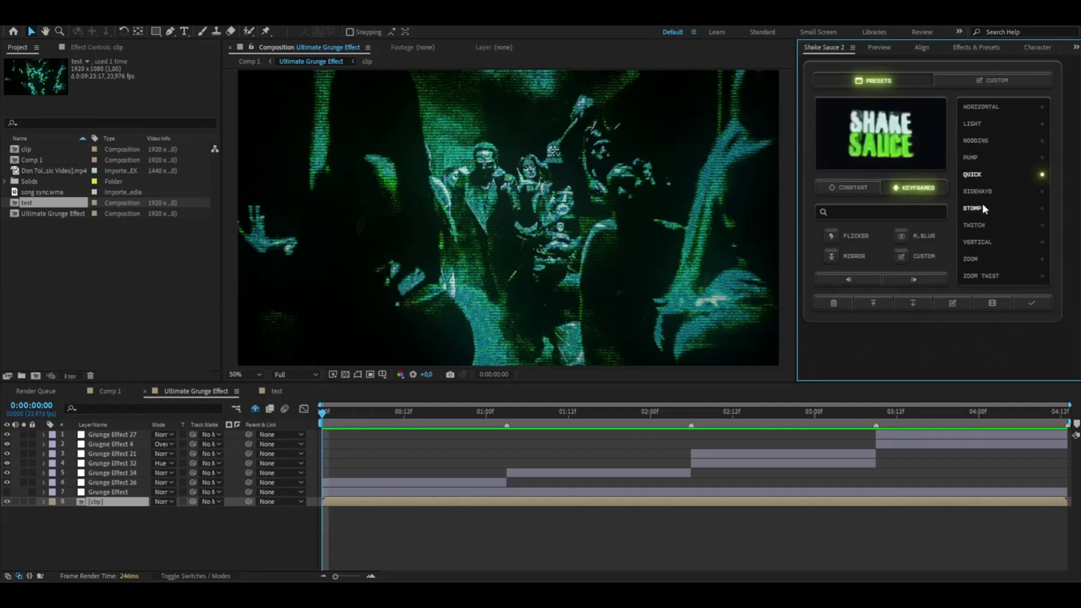
pyautogui.click(975, 209)
pyautogui.click(971, 161)
pyautogui.click(971, 160)
pyautogui.doubleClick(971, 162)
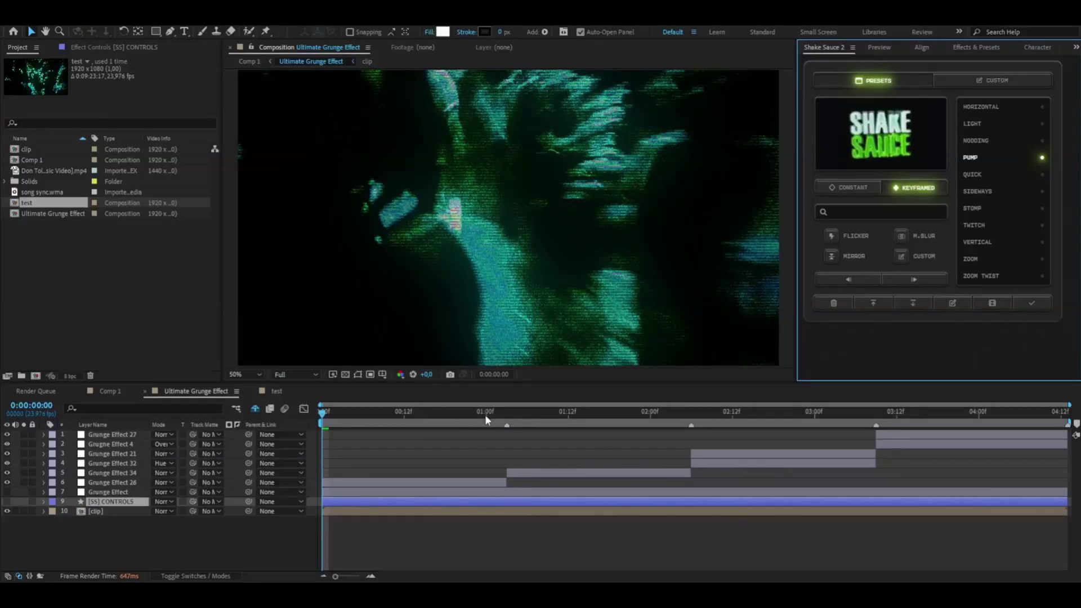
# Apply the QUICK Shake Sauce shake to the clip at 1:03
pyautogui.moveTo(486, 415); pyautogui.dragTo(507, 415)
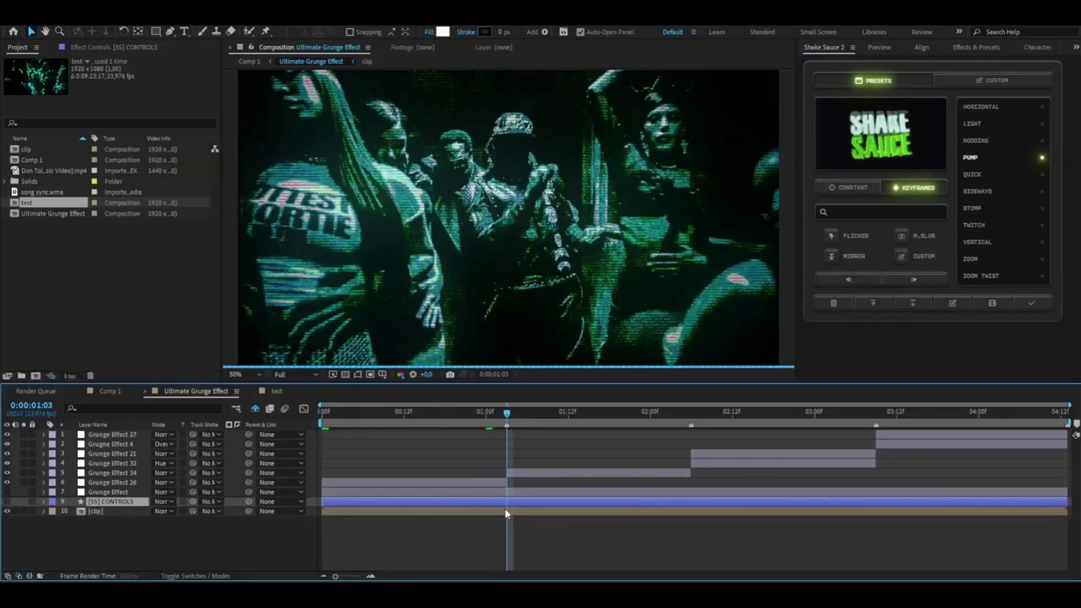
pyautogui.click(507, 514)
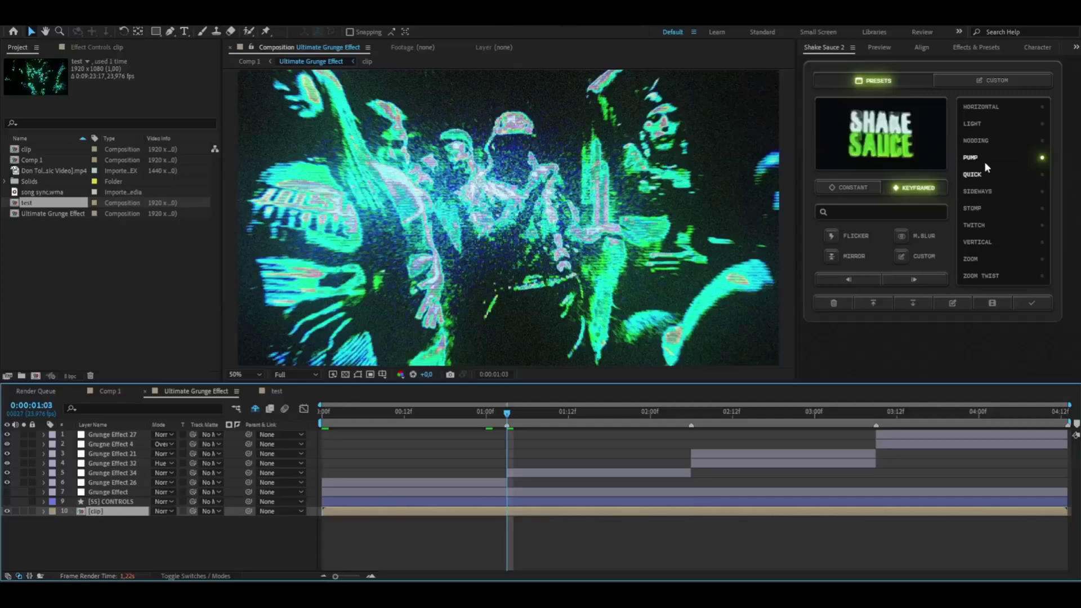
pyautogui.click(972, 175)
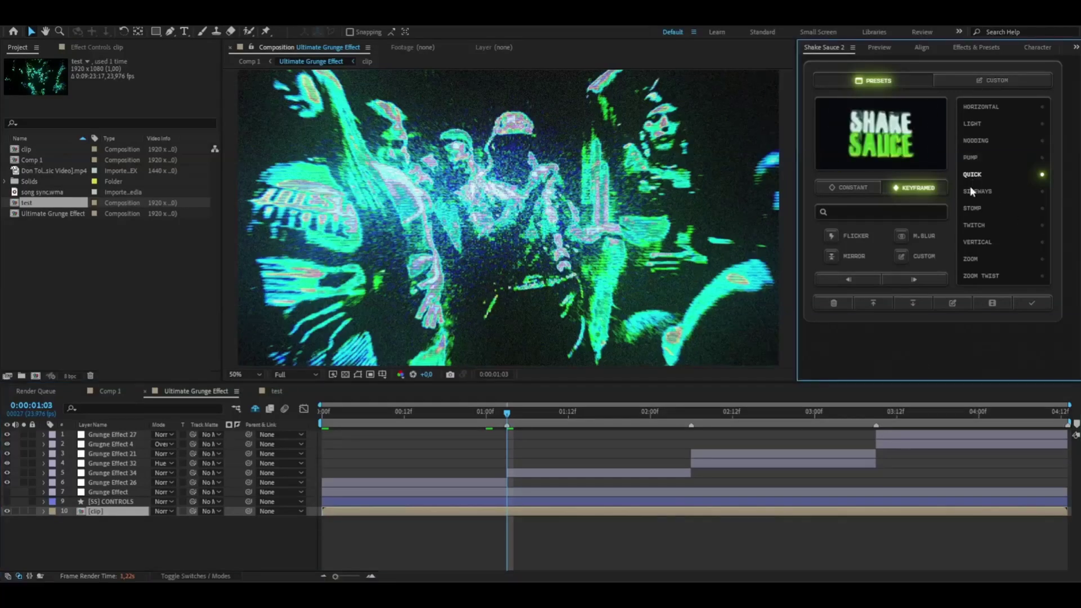
# Add the VERTICAL shake at 2:06 and the ZOOM shake at 3:09 to the clip
pyautogui.click(685, 519)
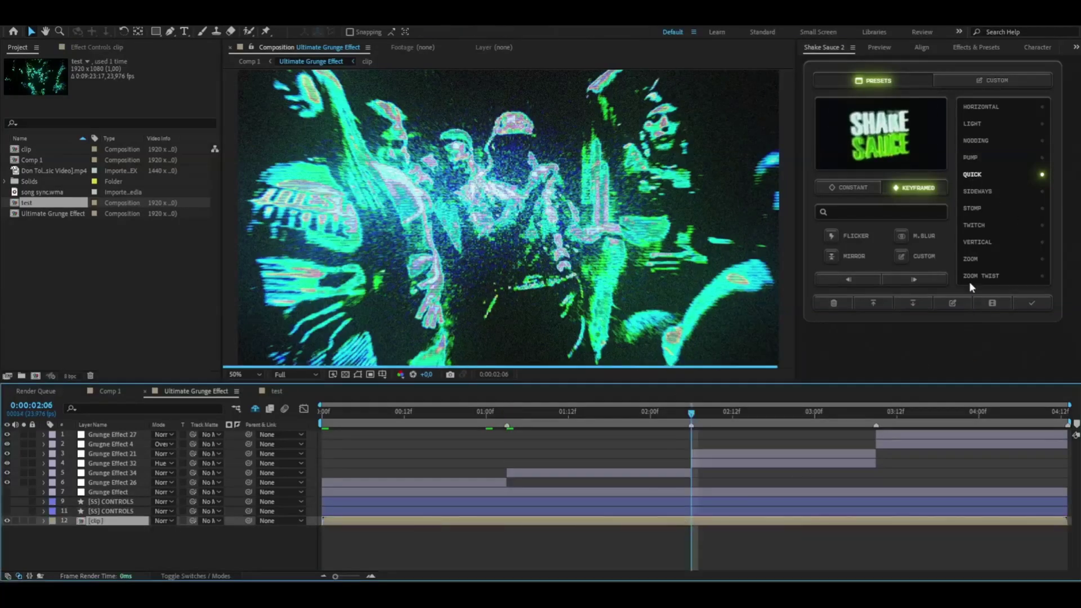
pyautogui.click(978, 245)
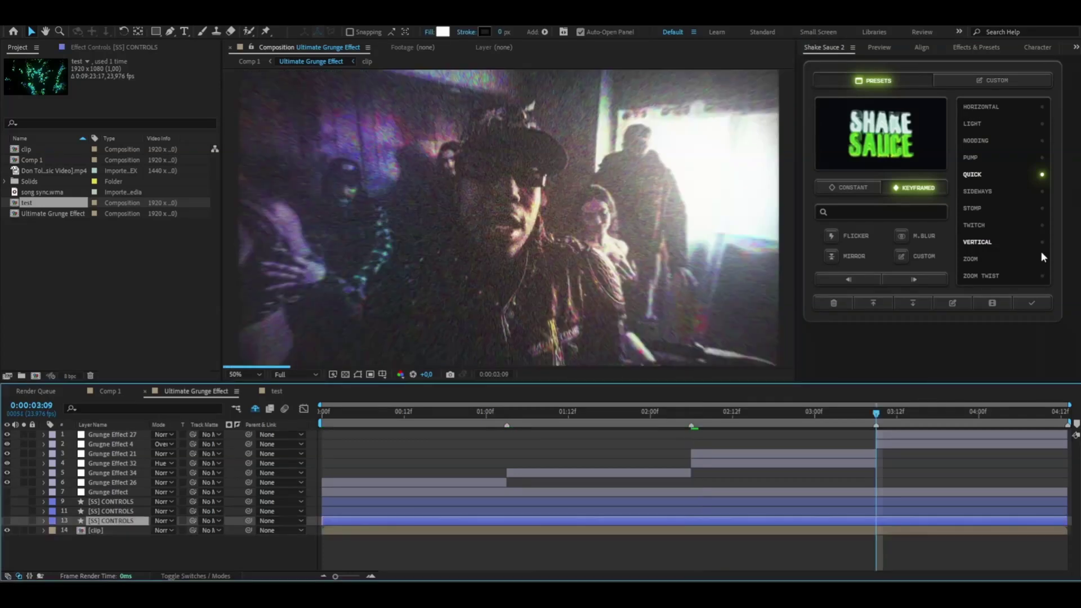
pyautogui.click(985, 260)
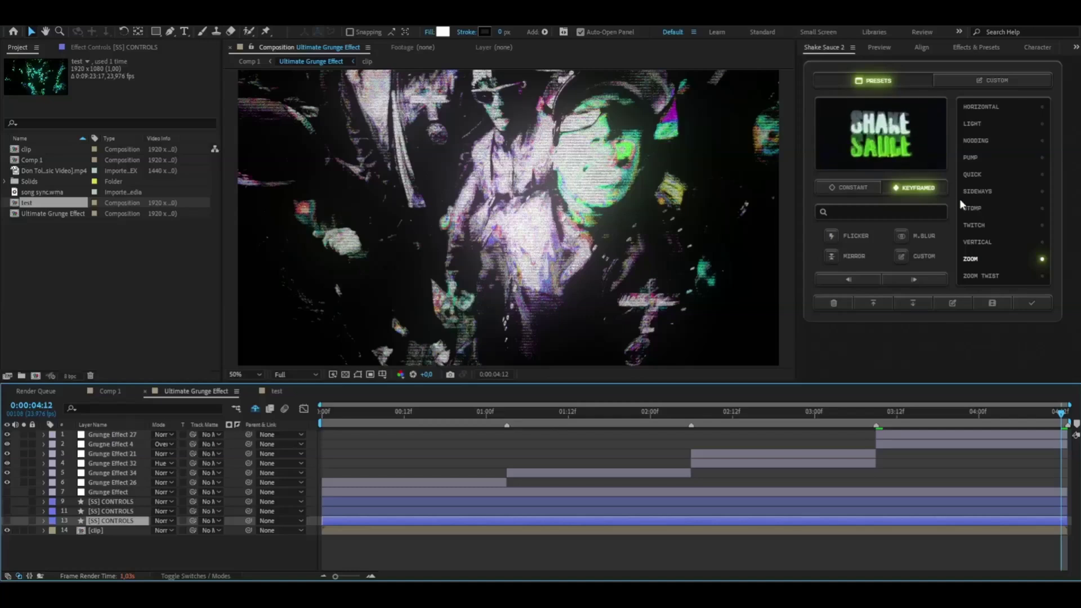
pyautogui.click(976, 212)
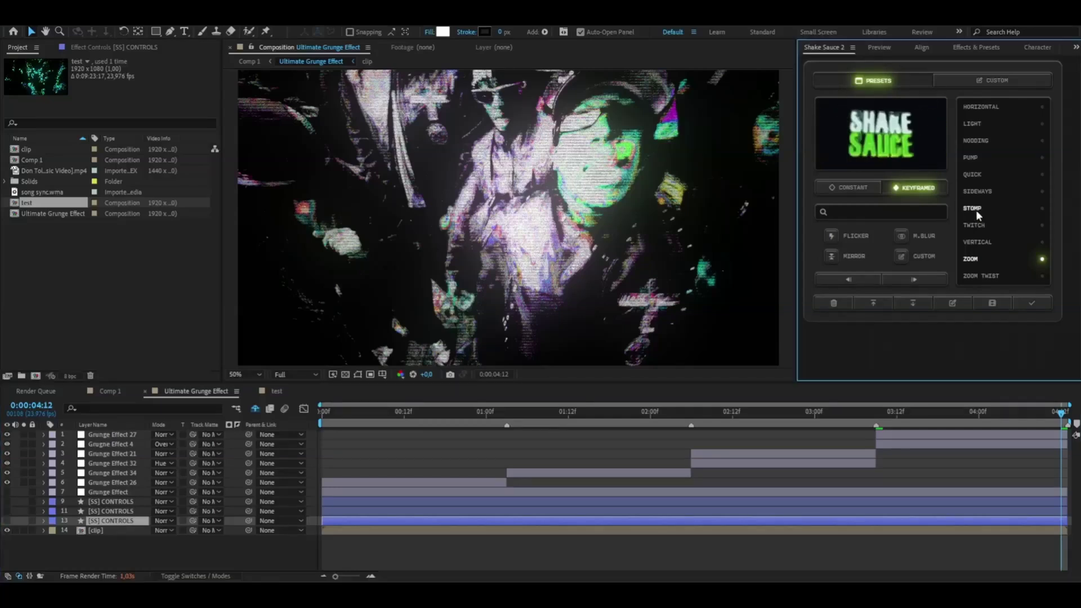